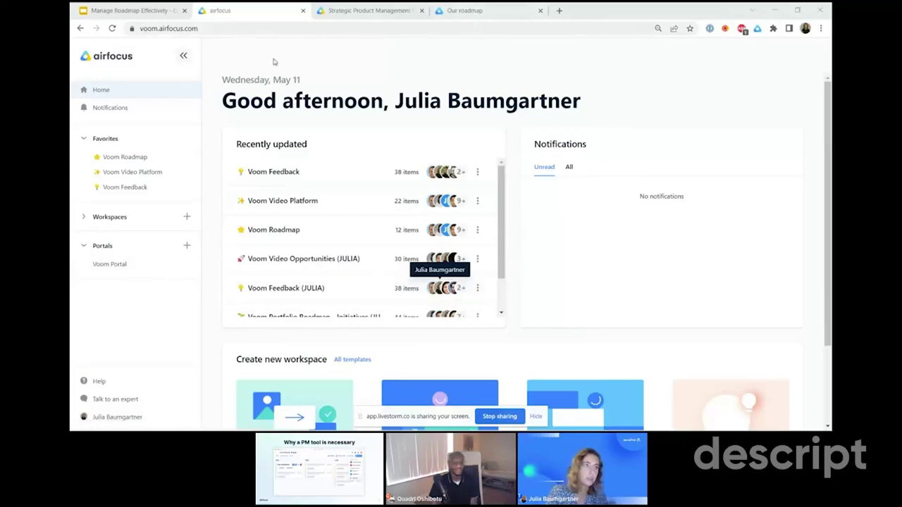
- Open the Voom Portal and begin a feedback entry with the subject "I want a whiteboard on calls"
click(106, 264)
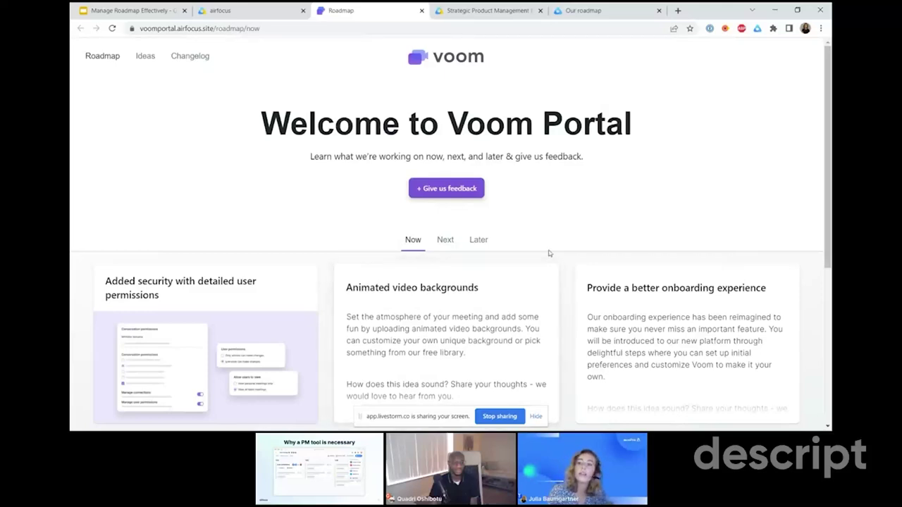
click(434, 187)
click(303, 176)
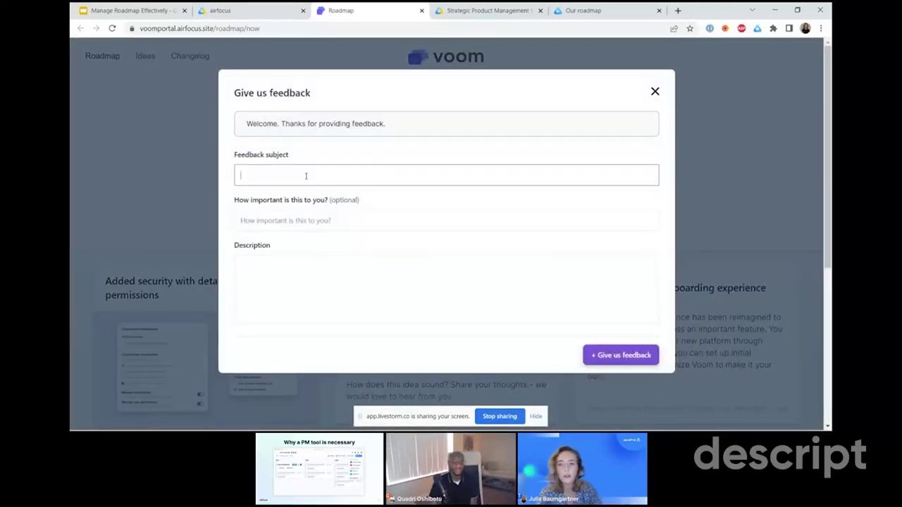
text(I)
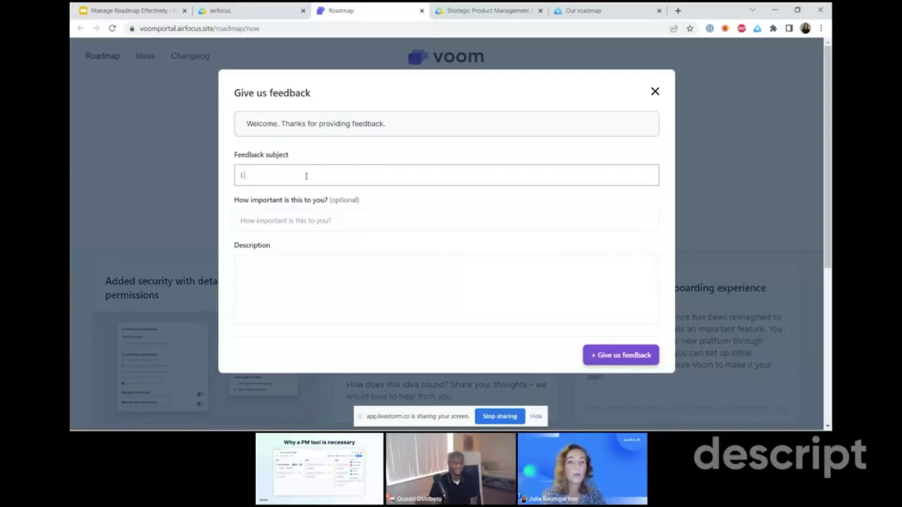
text( want )
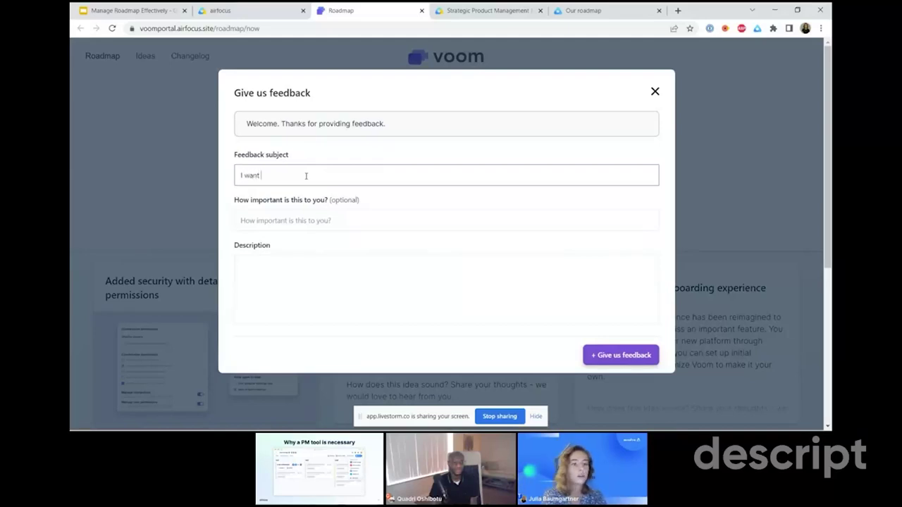
text(a white)
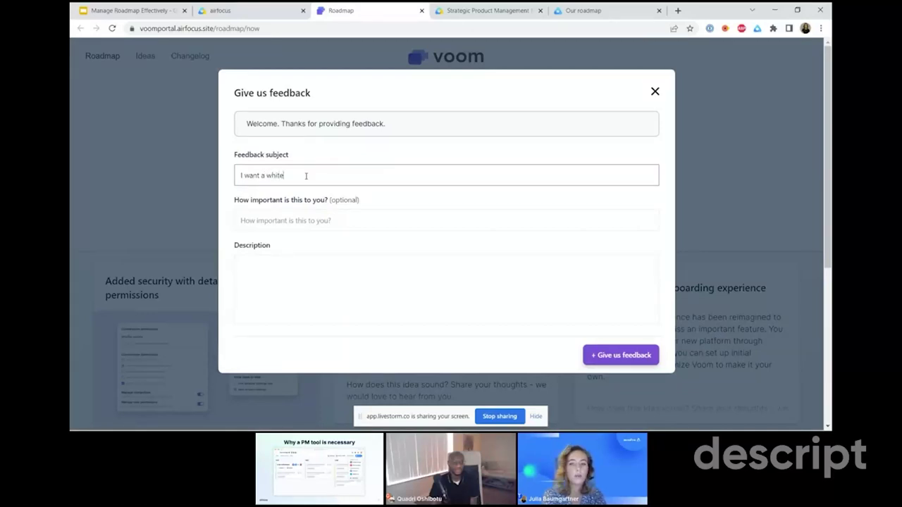
text(board in calls)
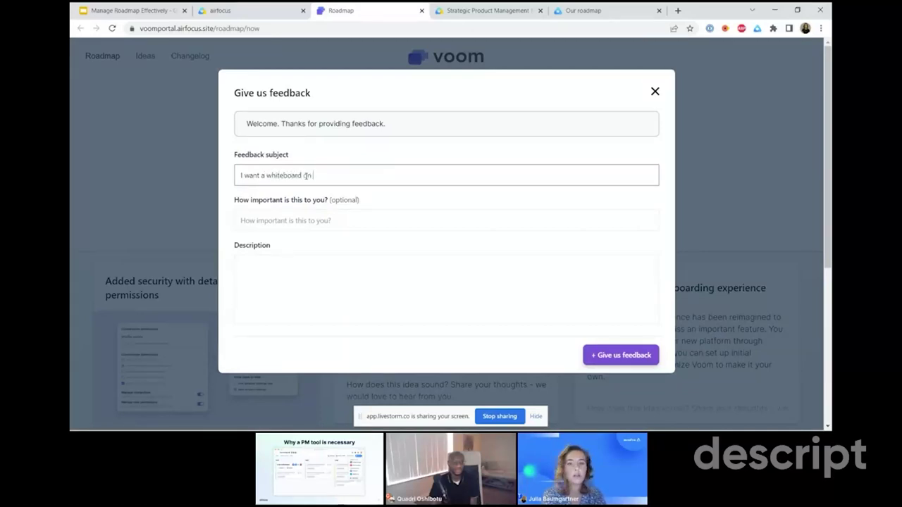
- Rate the feedback as Important, leave its description empty, and submit it
click(285, 225)
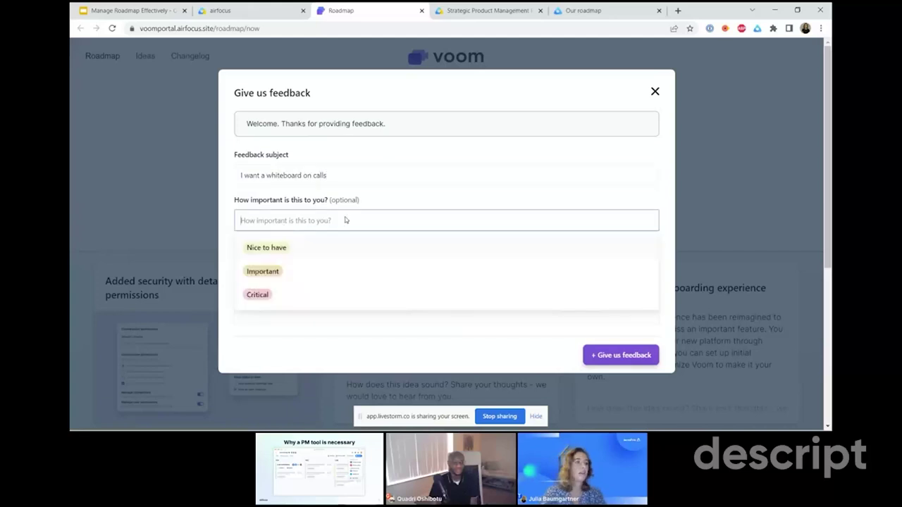
click(277, 274)
click(373, 277)
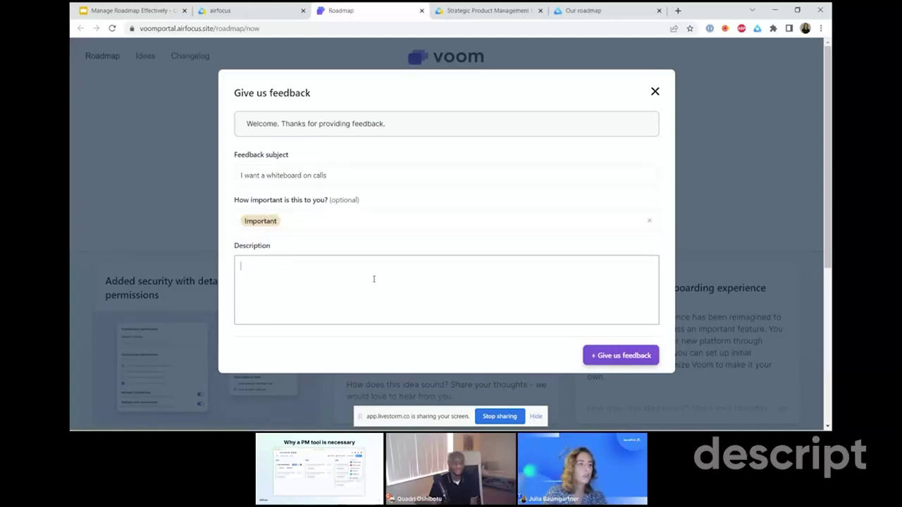
click(604, 355)
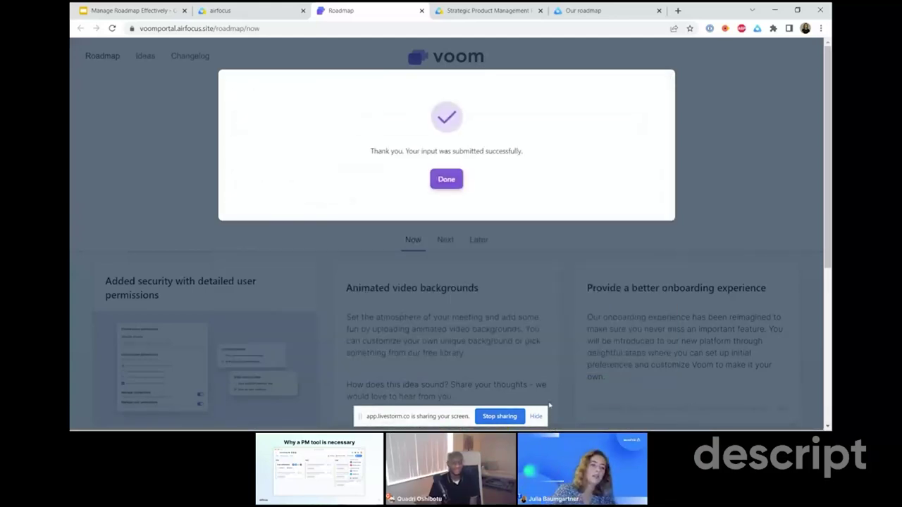
click(537, 416)
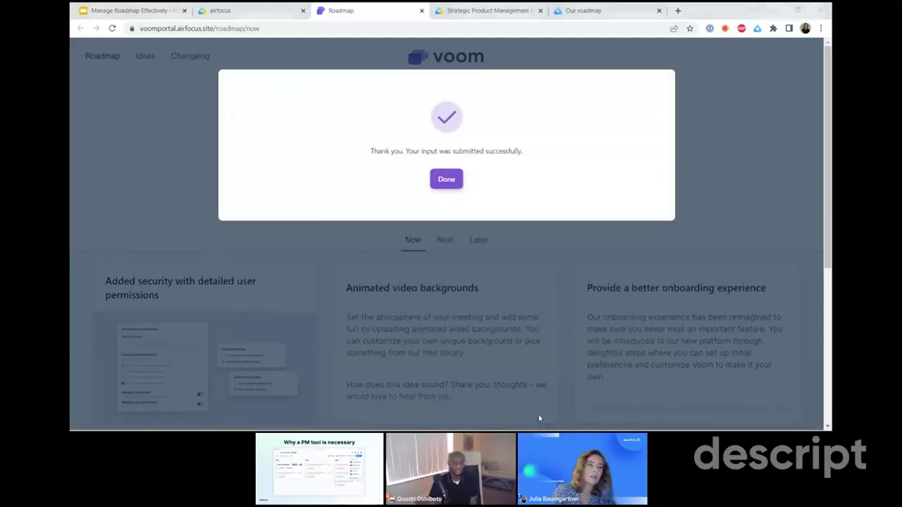
click(446, 179)
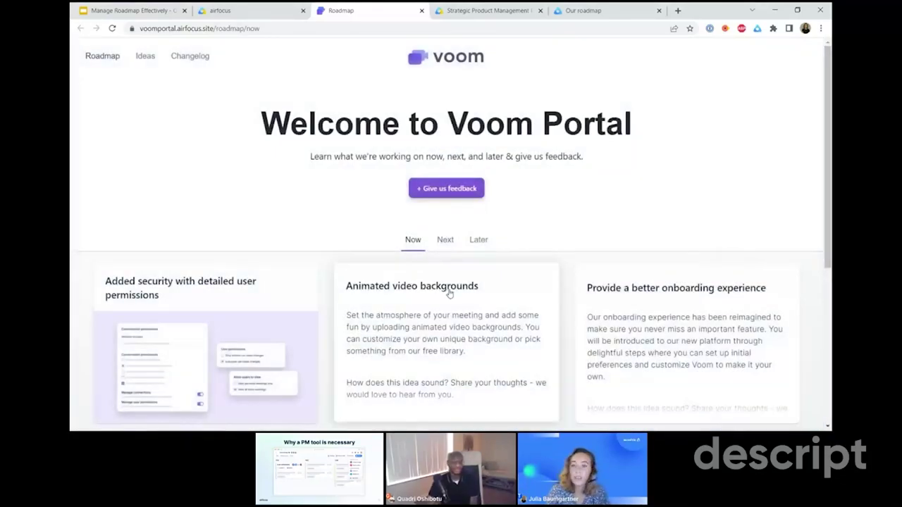
- Switch back to airfocus and view the submitted "I want a whiteboard on calls" item in the Voom Feedback inbox
click(254, 9)
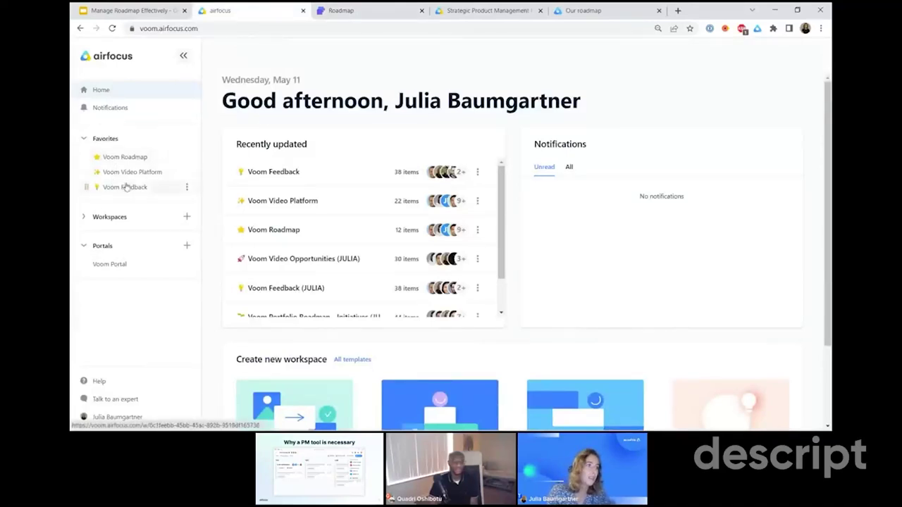
click(85, 218)
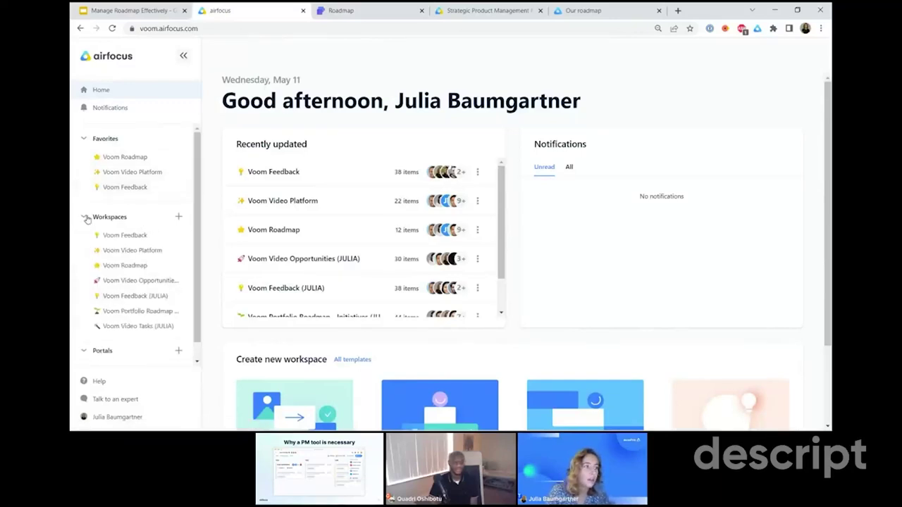
click(85, 218)
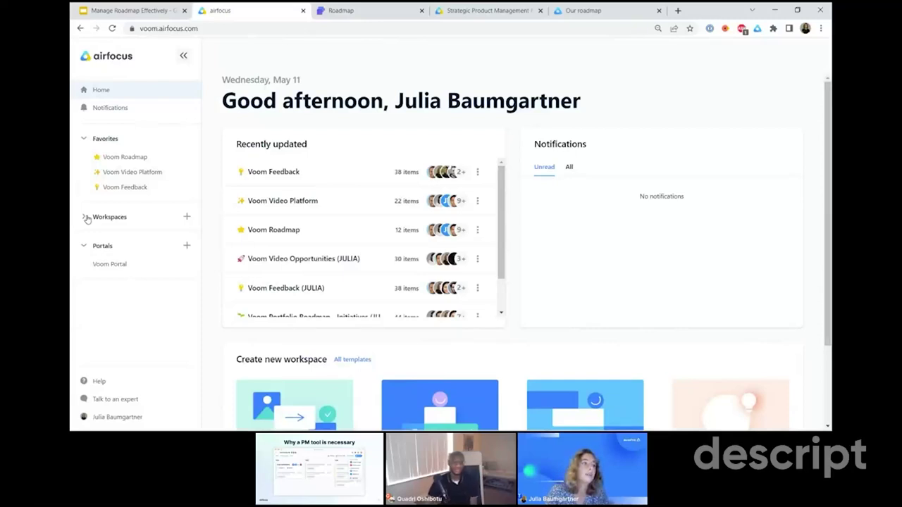
click(127, 189)
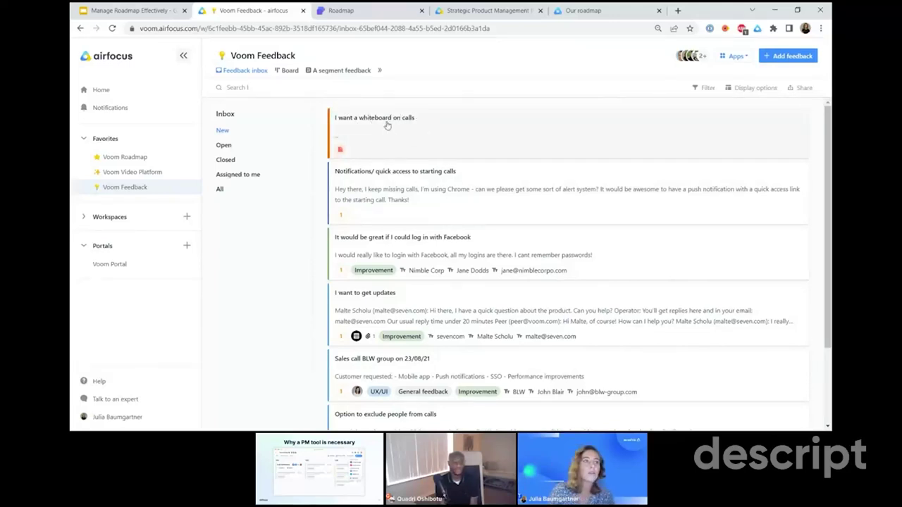
click(439, 128)
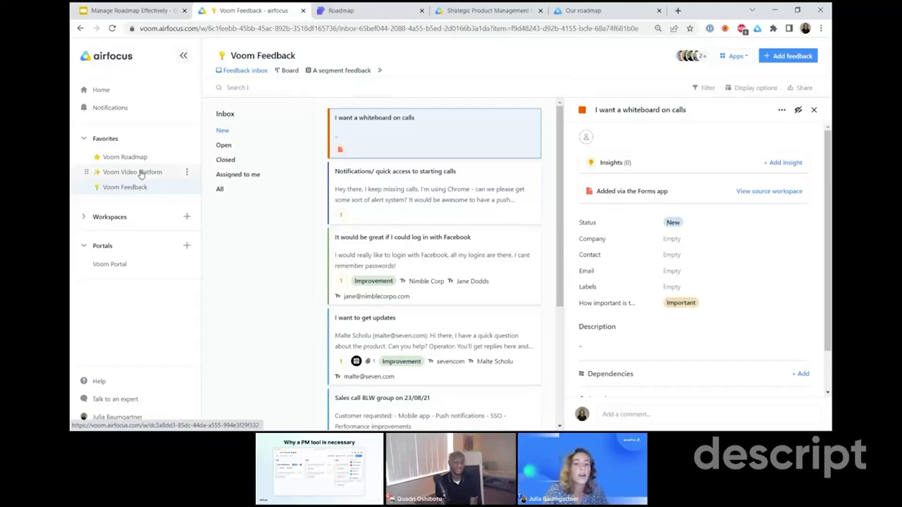
- Open the Voom Video Platform product backlog and examine its value, effort and revenue columns
click(141, 174)
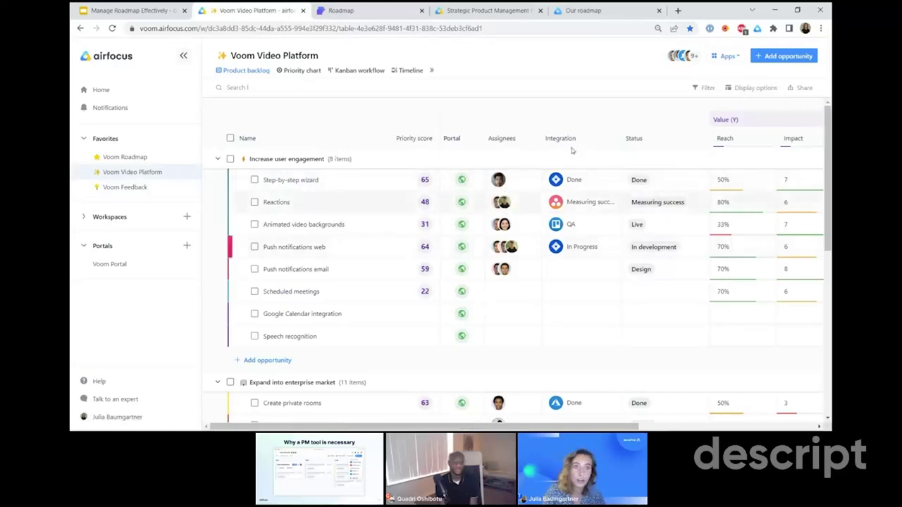
click(183, 56)
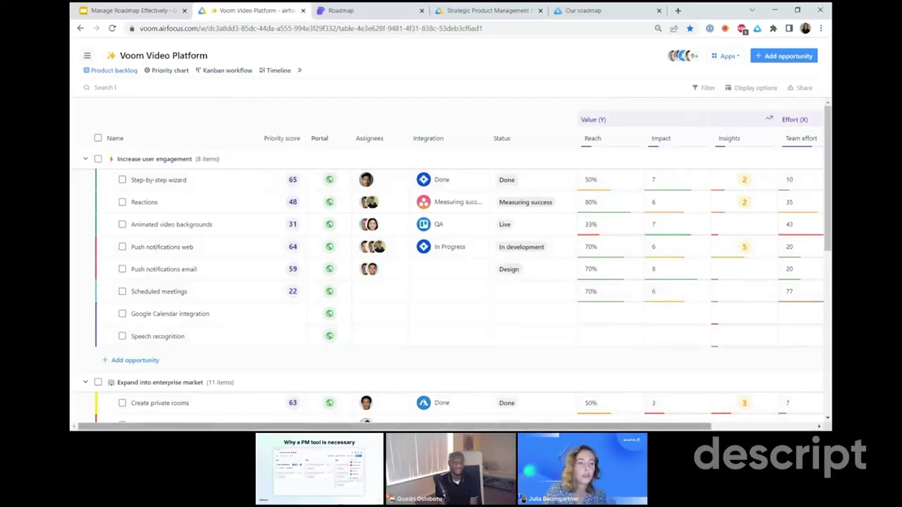
drag(590, 427, 696, 427)
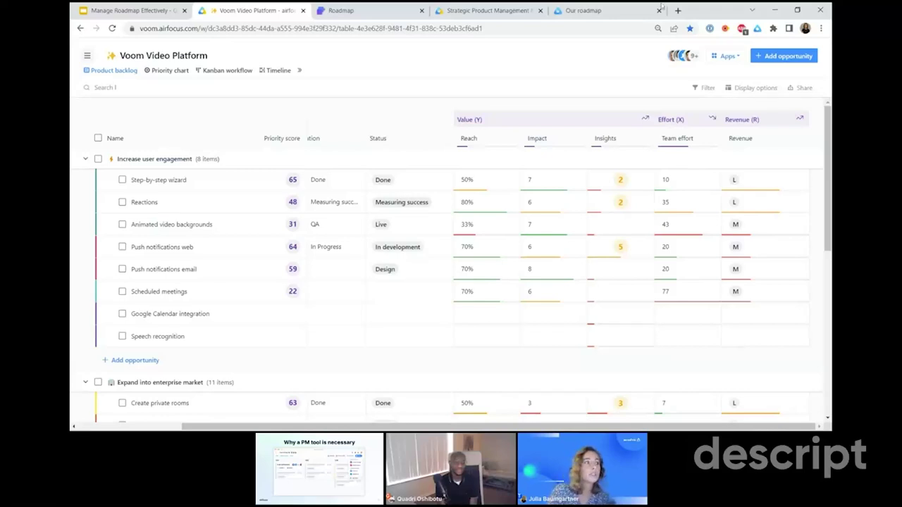
- Examine the Voom Video Platform priority chart and its item list, and return to the product backlog
click(165, 69)
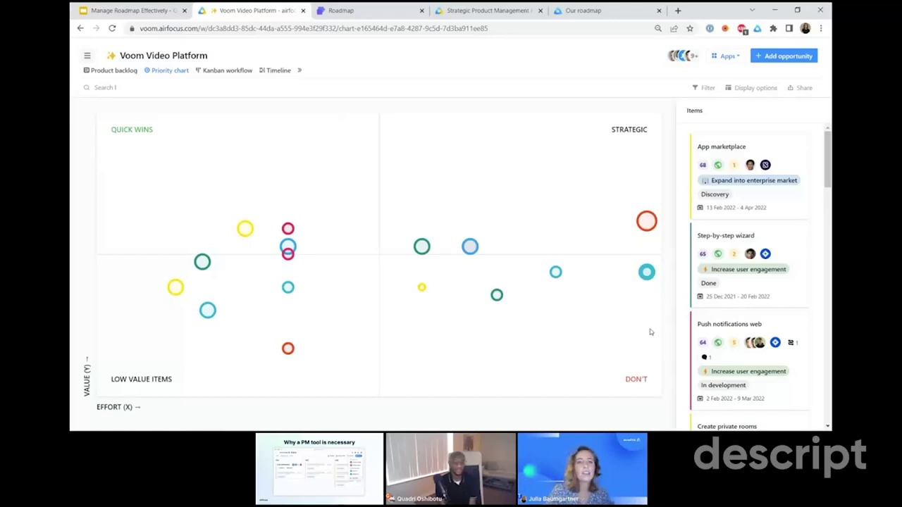
scroll(750, 282, down, 10)
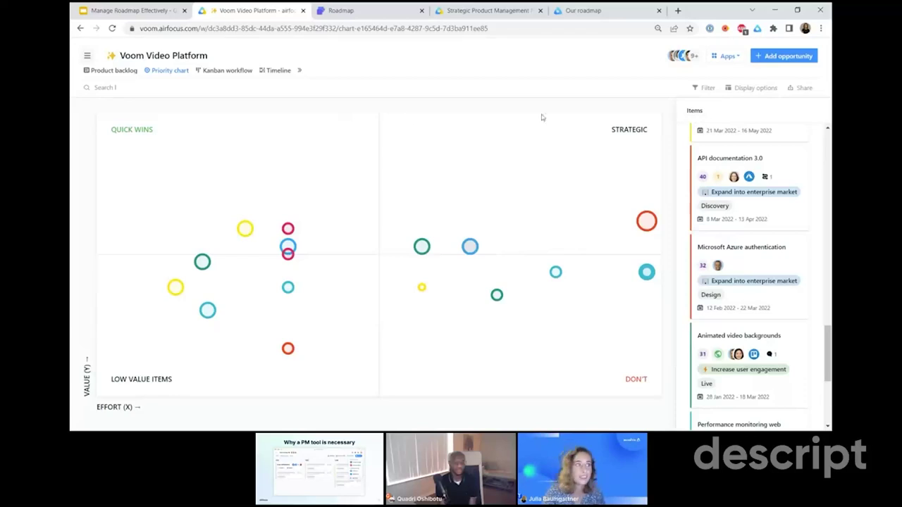
click(107, 73)
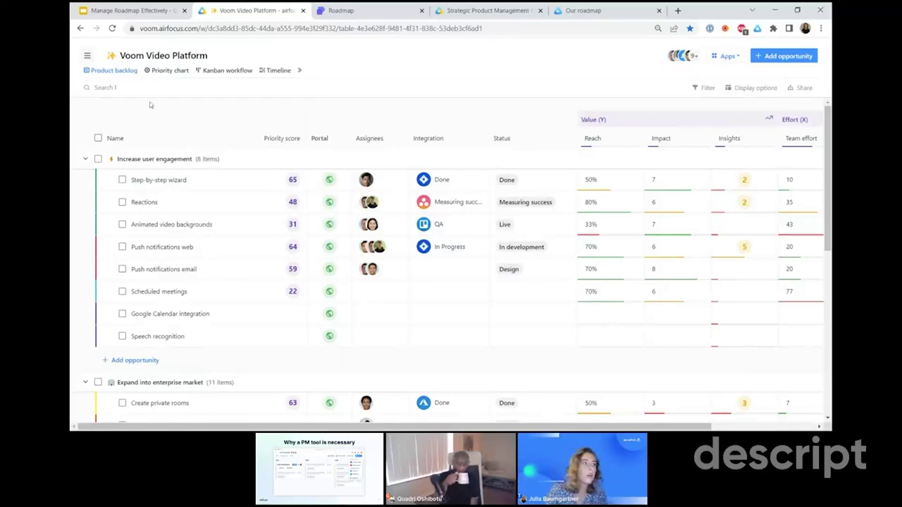
- Reopen the whiteboard request in Voom Feedback and highlight "I want a whiteboard on calls" as a new insight
click(87, 55)
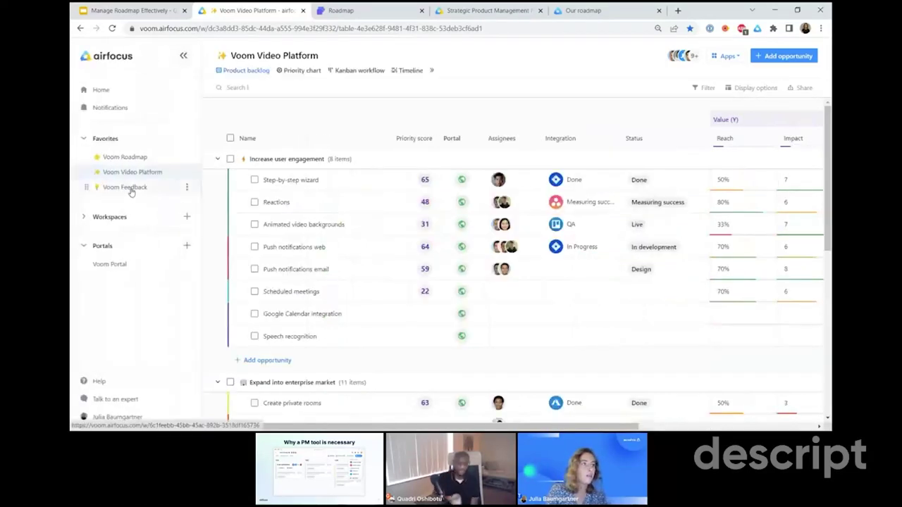
click(125, 189)
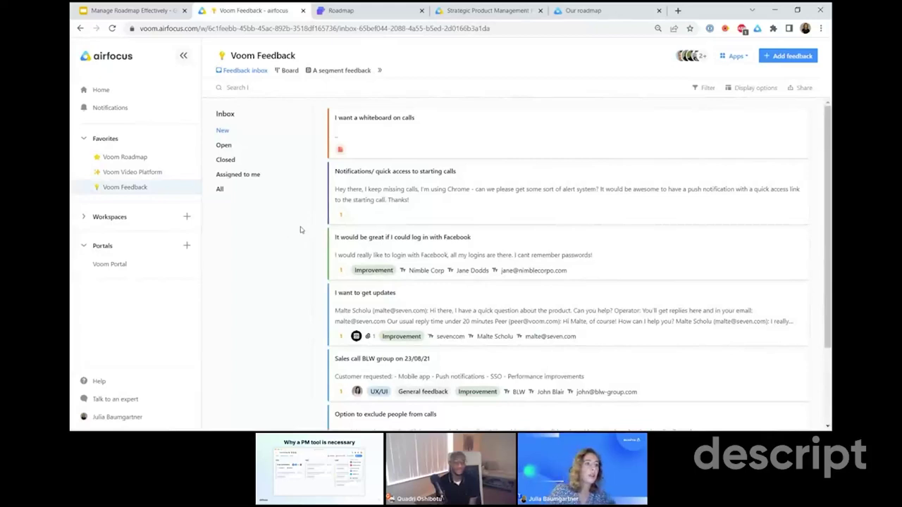
click(415, 132)
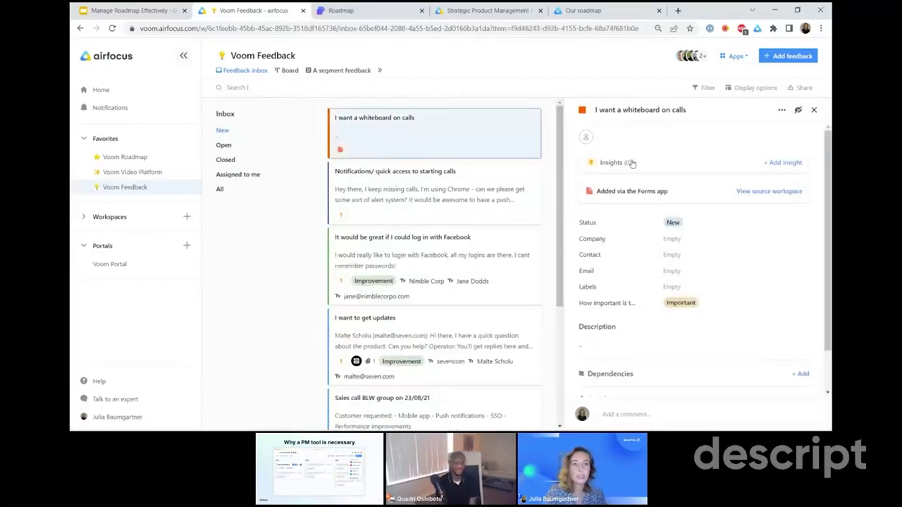
click(626, 163)
mouse_move(660, 192)
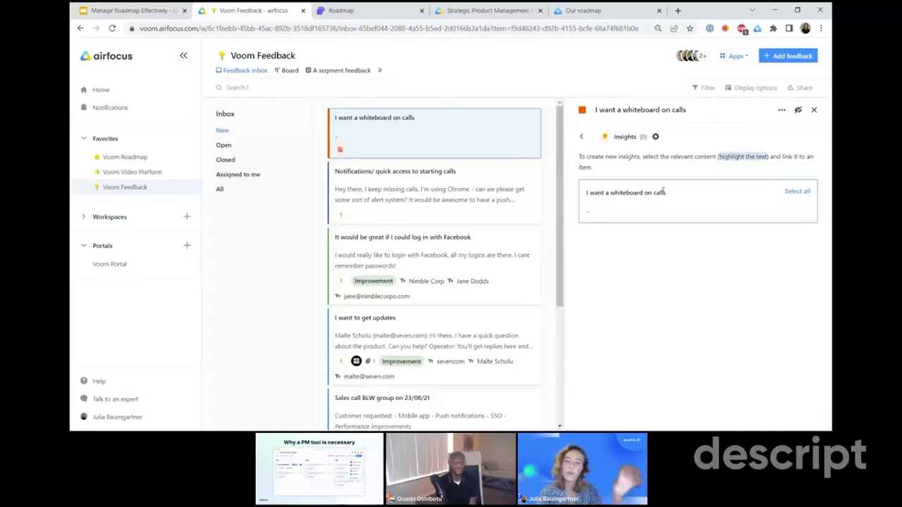
drag(675, 196, 585, 193)
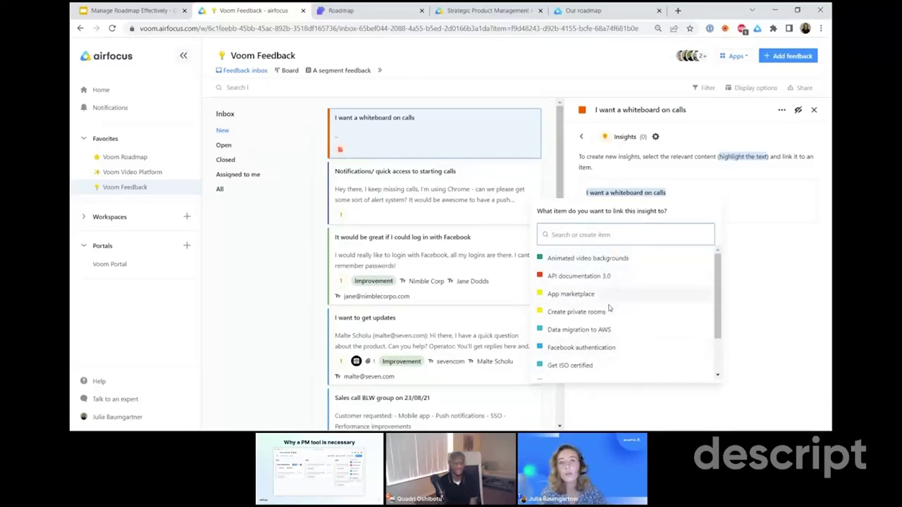
- Create a new opportunity item named "whiteboard" and link the highlighted insight to it
scroll(608, 298, down, 2)
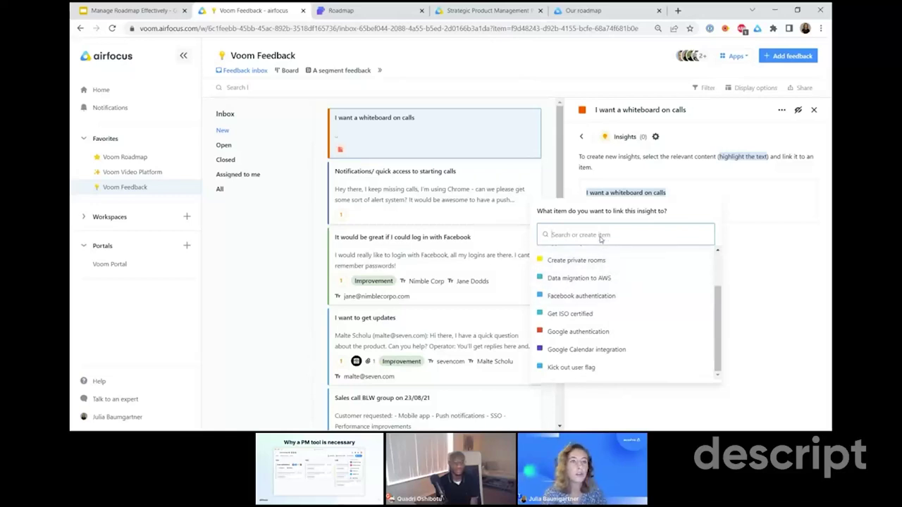
text(whi)
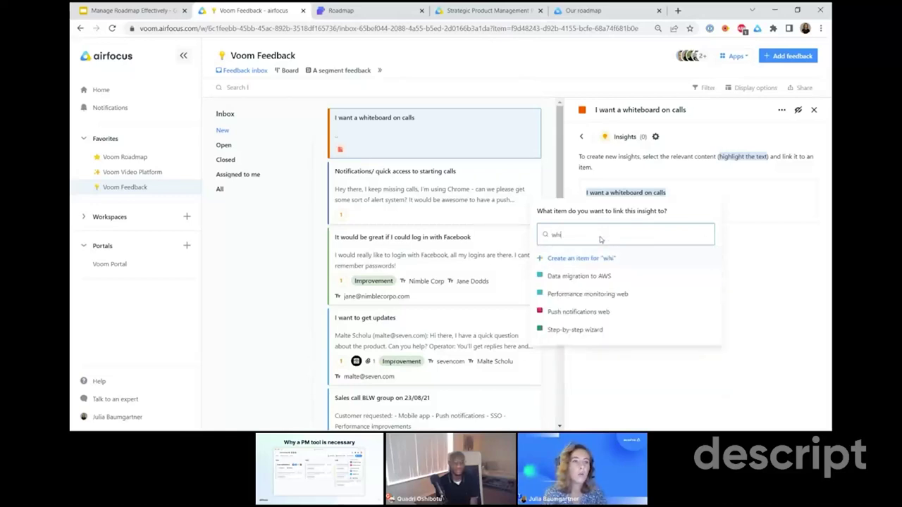
text(teboard)
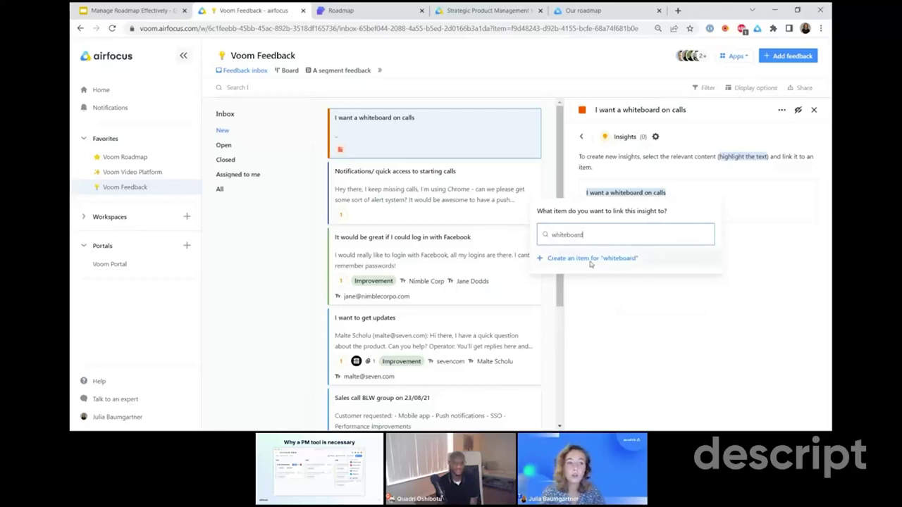
click(624, 259)
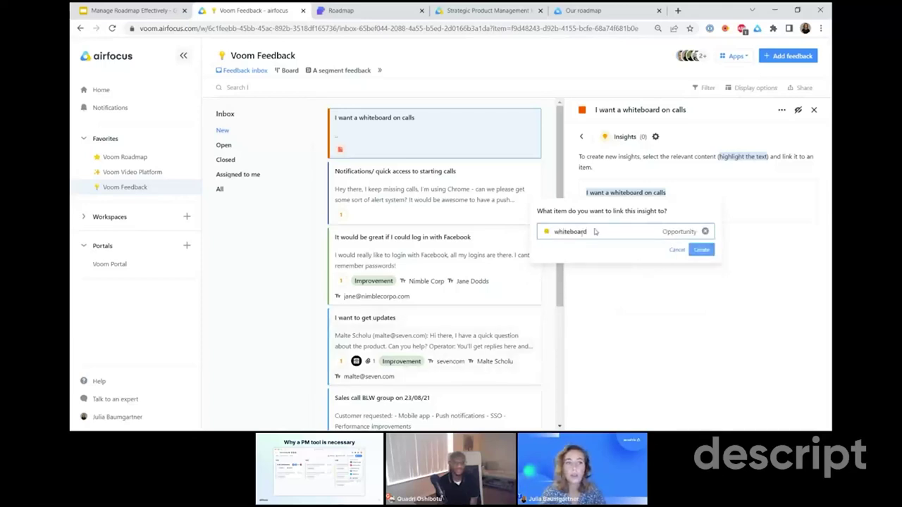
click(701, 250)
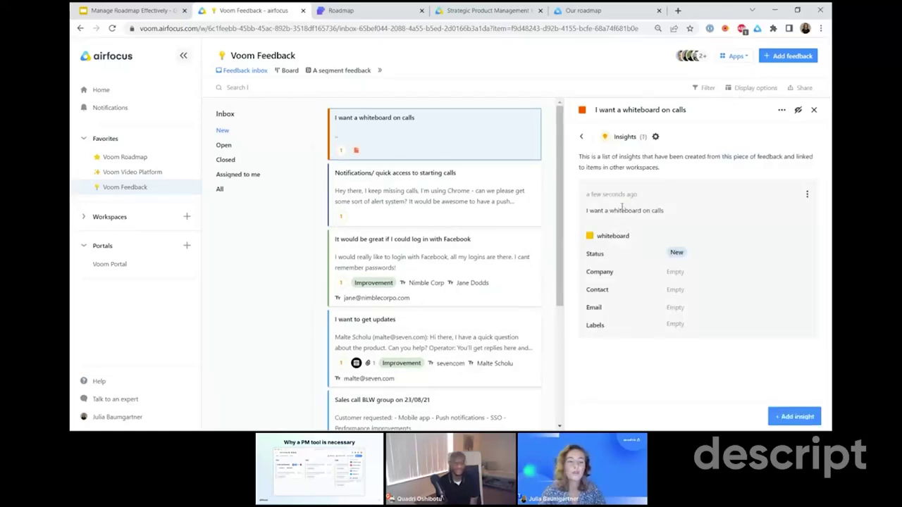
- View the linked whiteboard item's original in the Voom Video Platform workspace and close its details
click(617, 237)
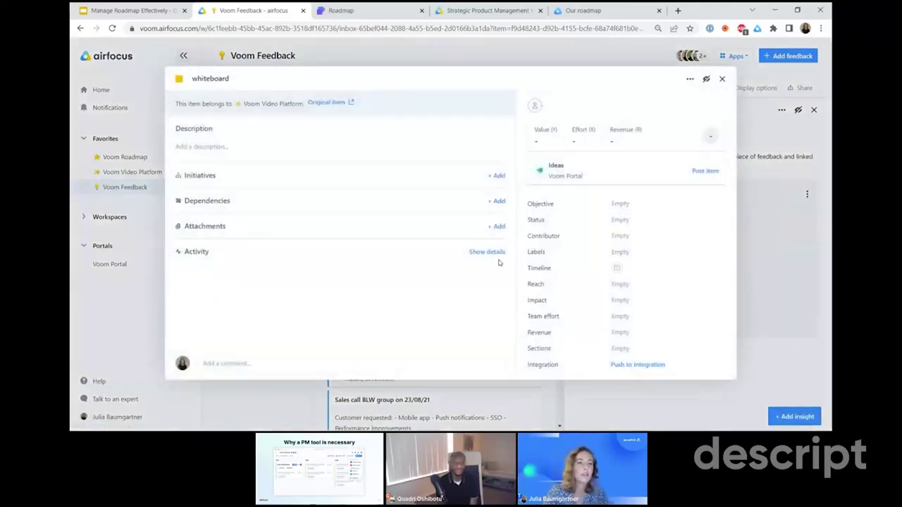
click(318, 106)
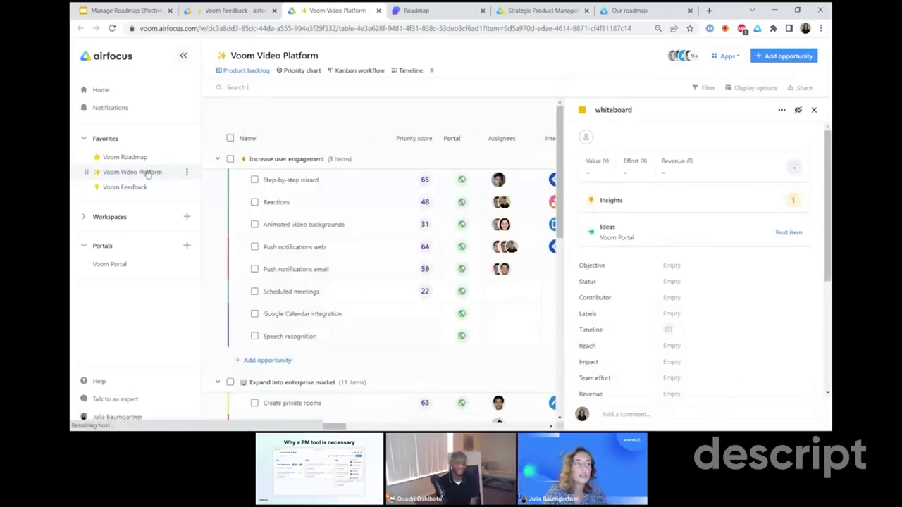
click(813, 112)
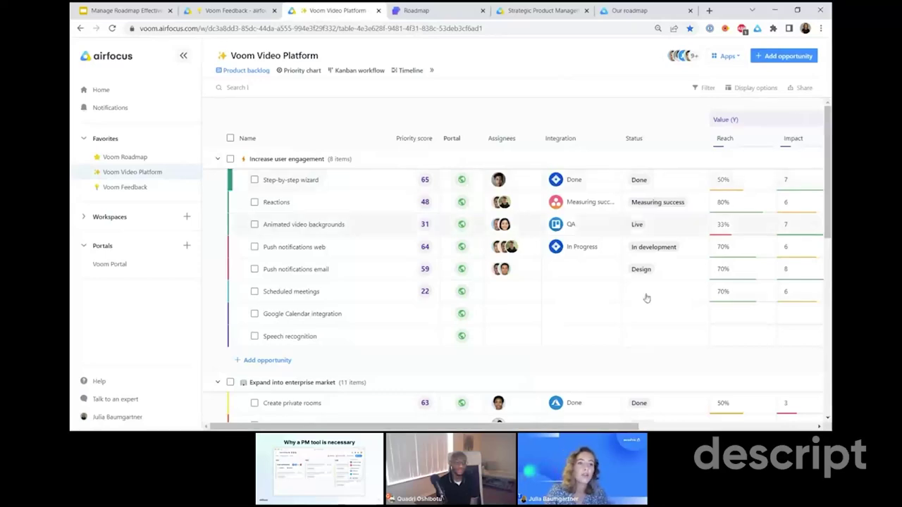
- Review the product backlog's Value, Effort and Revenue ratings, and open the Voom Video Platform priority chart
scroll(426, 267, down, 3)
scroll(426, 271, up, 4)
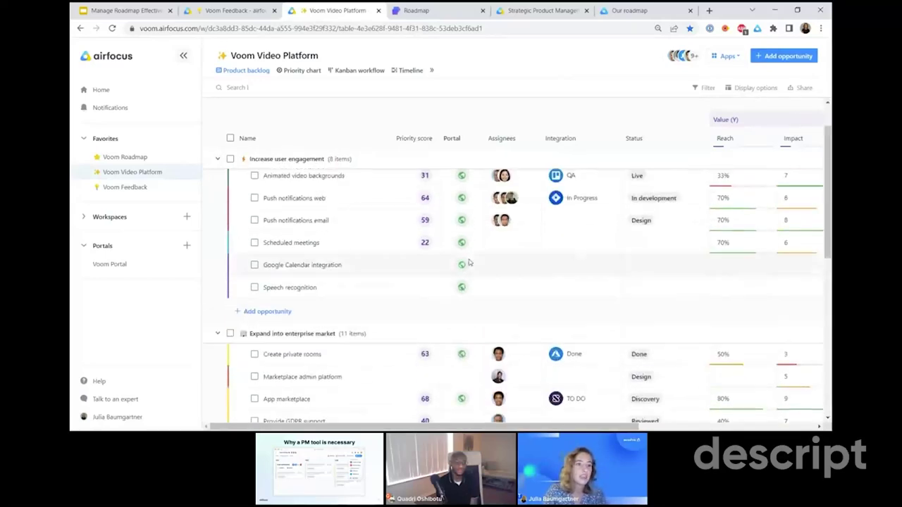
drag(426, 426, 605, 426)
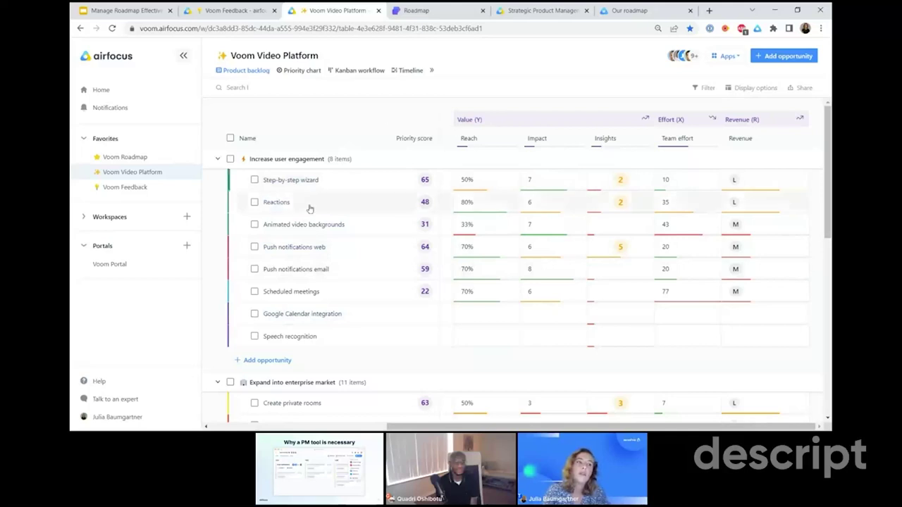
click(304, 72)
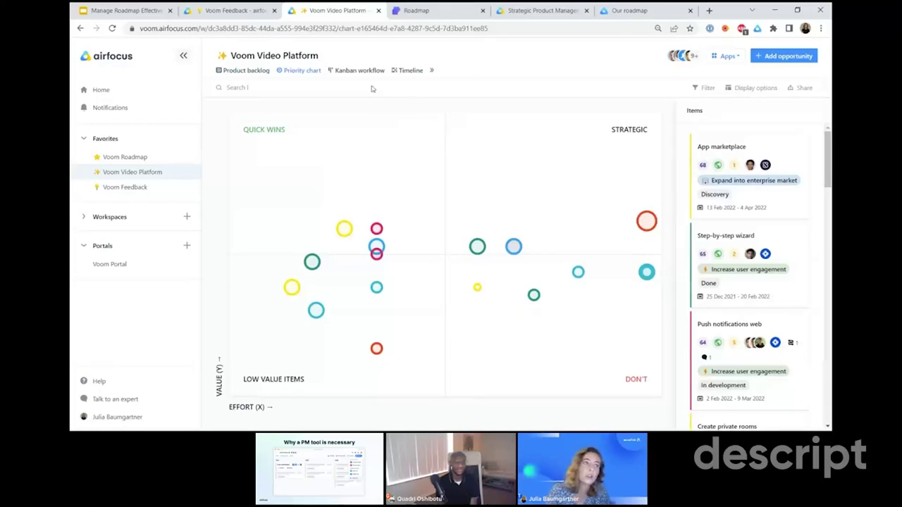
- Open the Voom Roadmap board, check its unplanned items and look over the Now, Next and Later columns
click(143, 162)
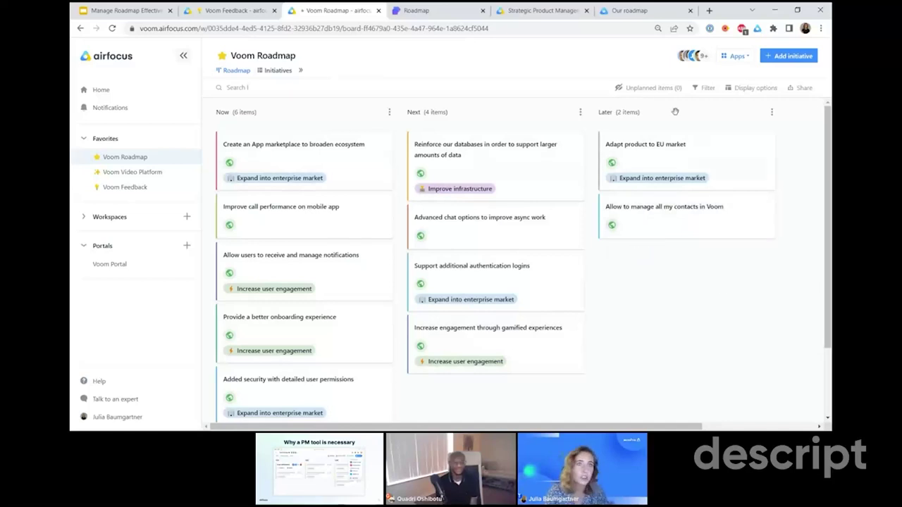
click(659, 89)
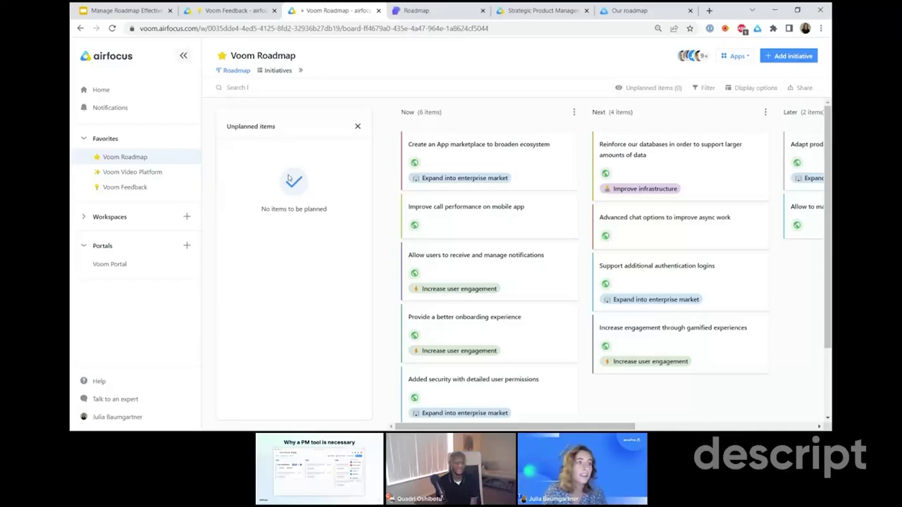
click(357, 128)
mouse_move(328, 153)
mouse_down()
mouse_move(608, 171)
mouse_move(338, 159)
mouse_up()
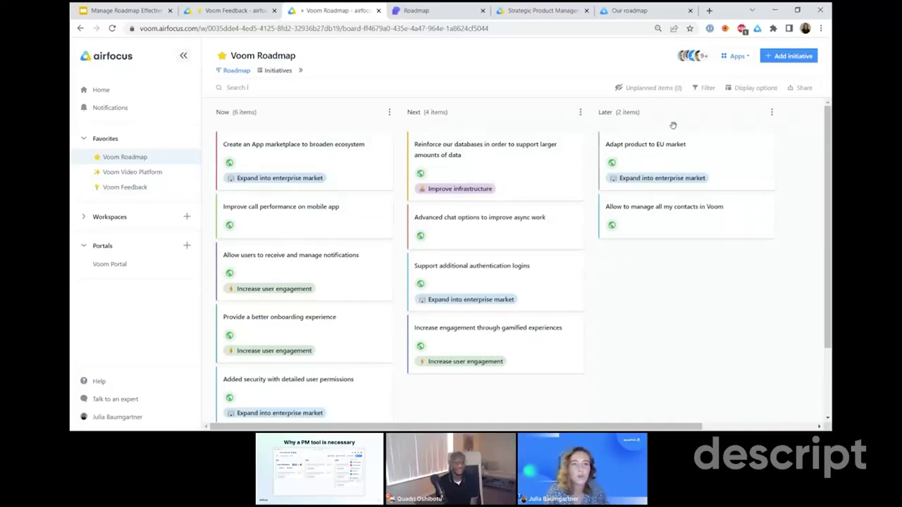
mouse_move(678, 151)
mouse_down()
mouse_move(550, 183)
mouse_move(687, 149)
mouse_up()
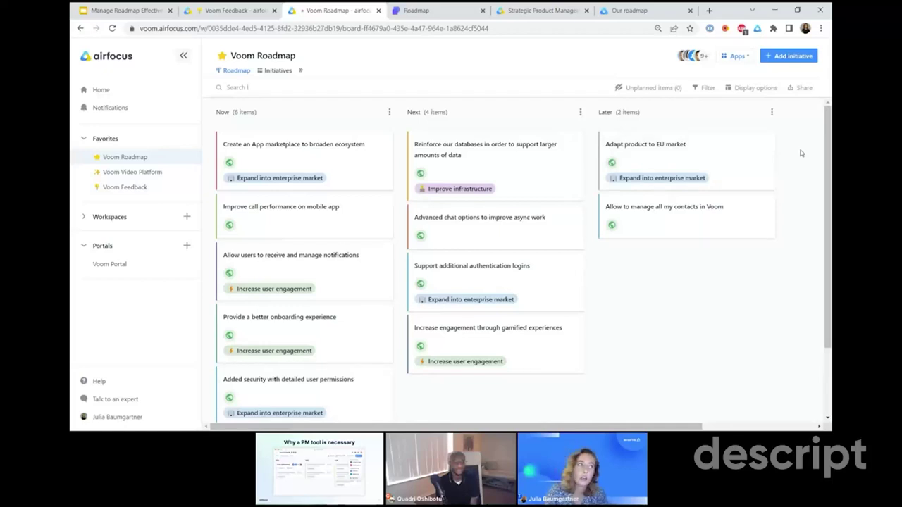
- Create a share link named "Roadmap" without a password for the roadmap board and copy its URL
click(800, 89)
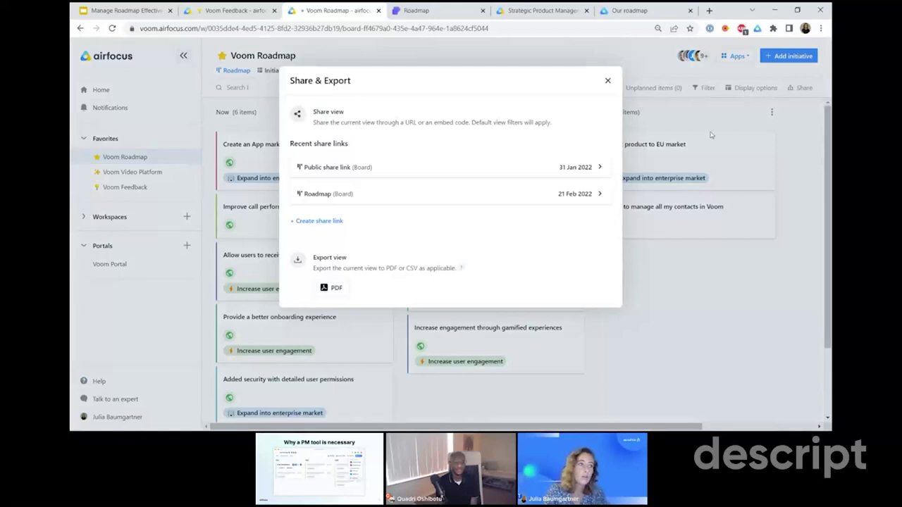
click(321, 220)
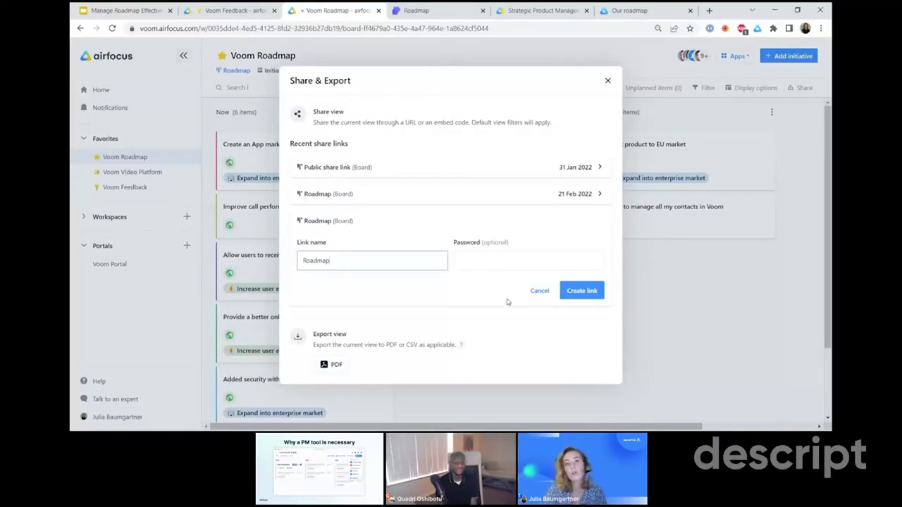
click(582, 290)
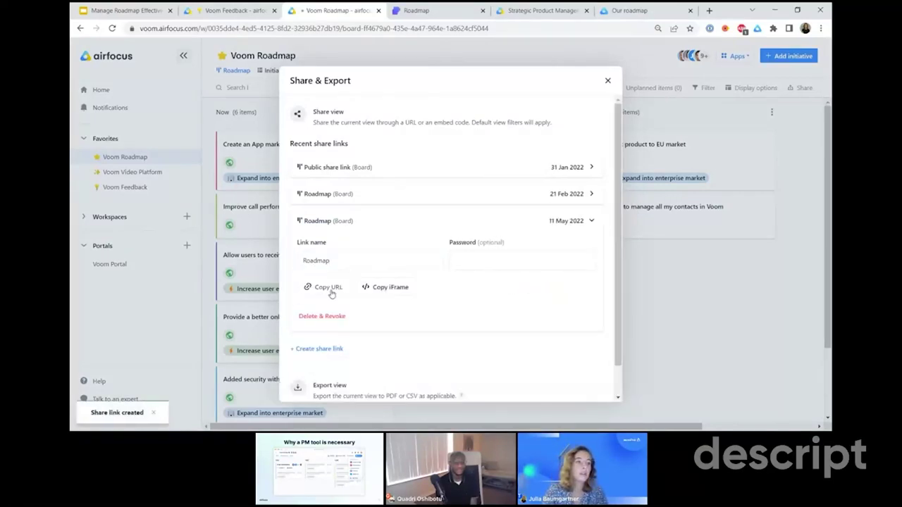
click(331, 295)
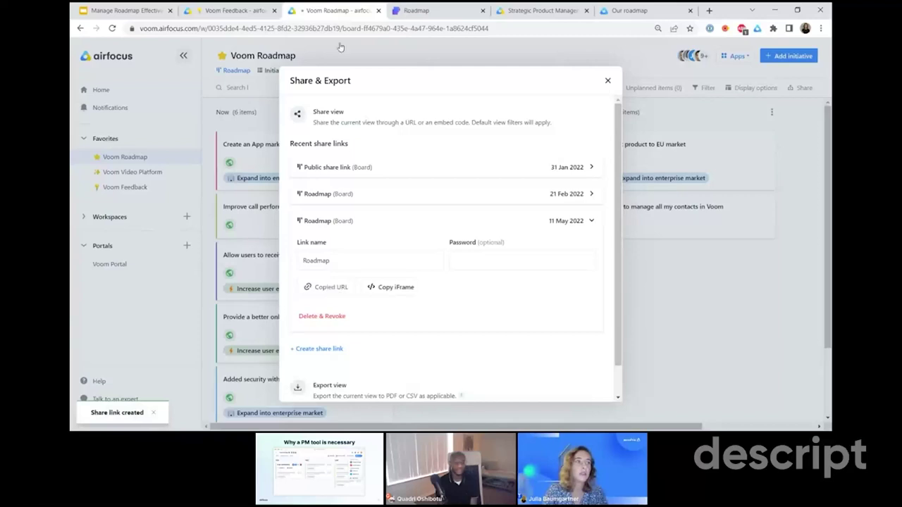
- View the shared roadmap in a new browser tab using the copied URL, and return to Voom Roadmap with the sharing dialog closed
click(709, 11)
key(ctrl+v)
key(Return)
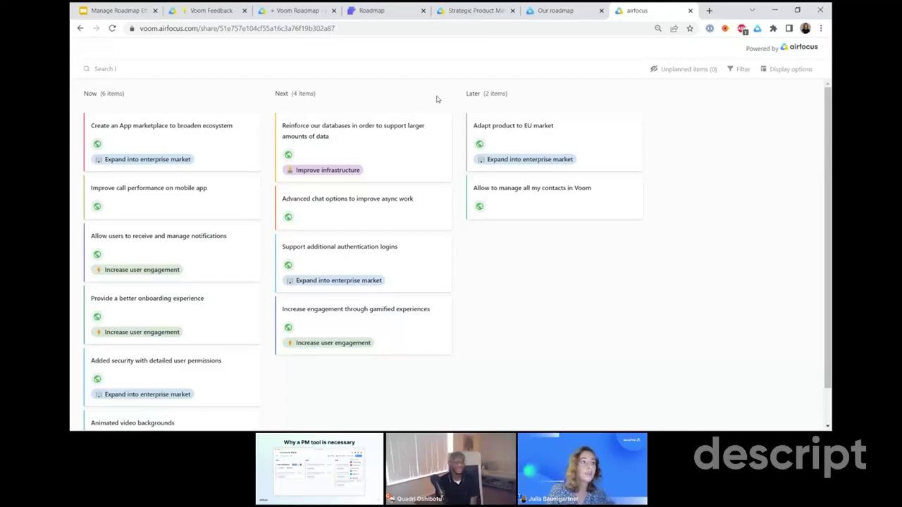
click(371, 10)
click(286, 7)
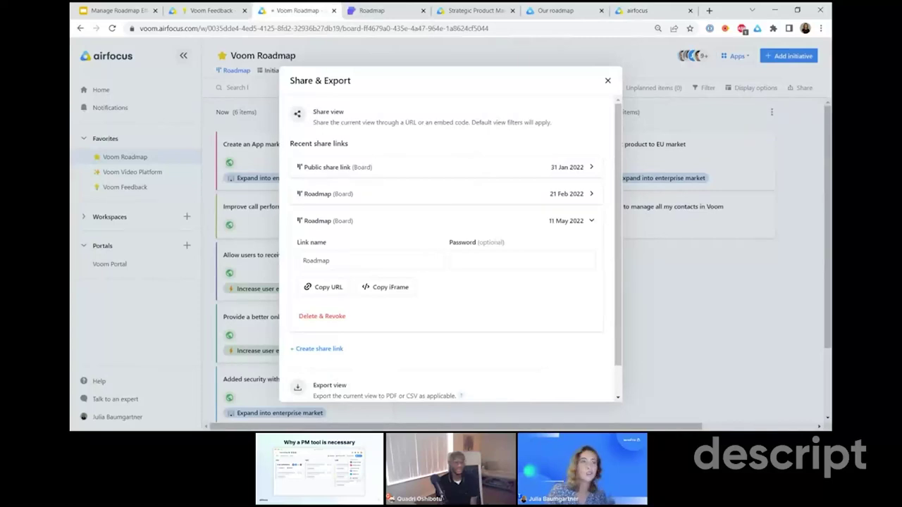
click(409, 55)
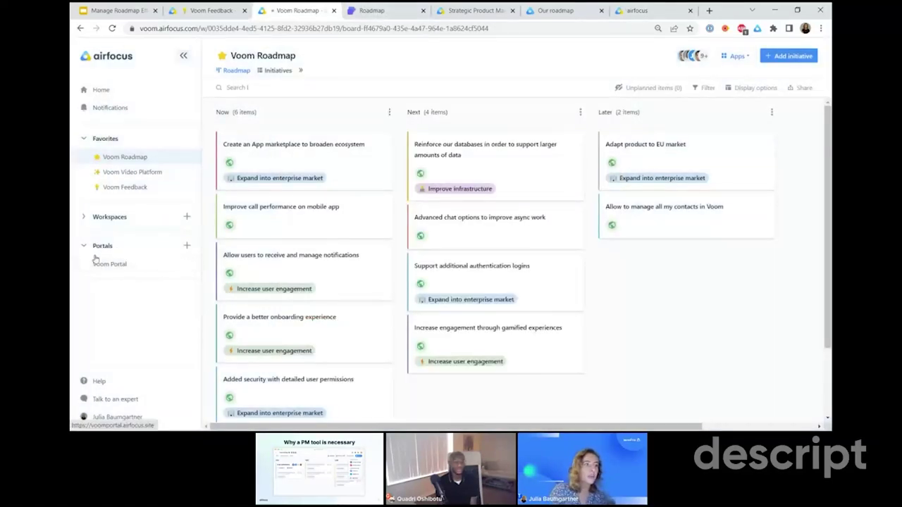
- View the Voom Portal's public roadmap, going through its Now, Next and Later sections
click(119, 264)
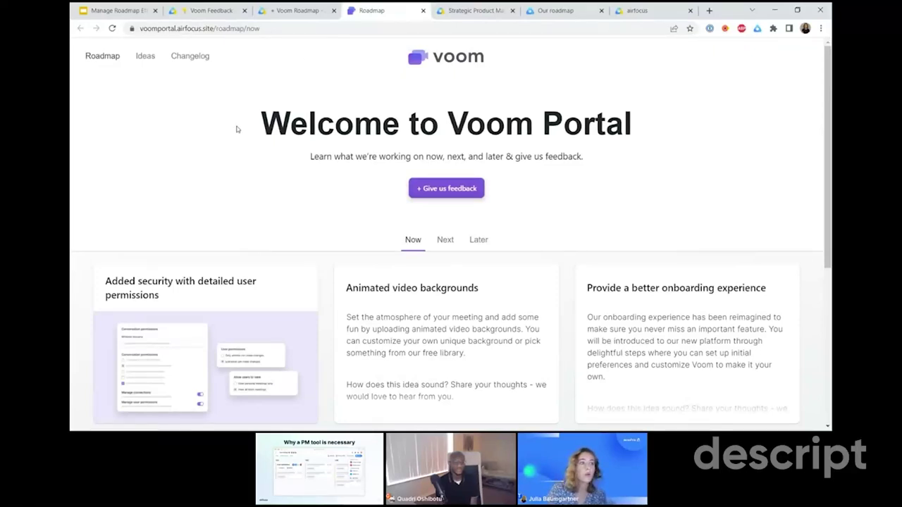
scroll(242, 131, down, 2)
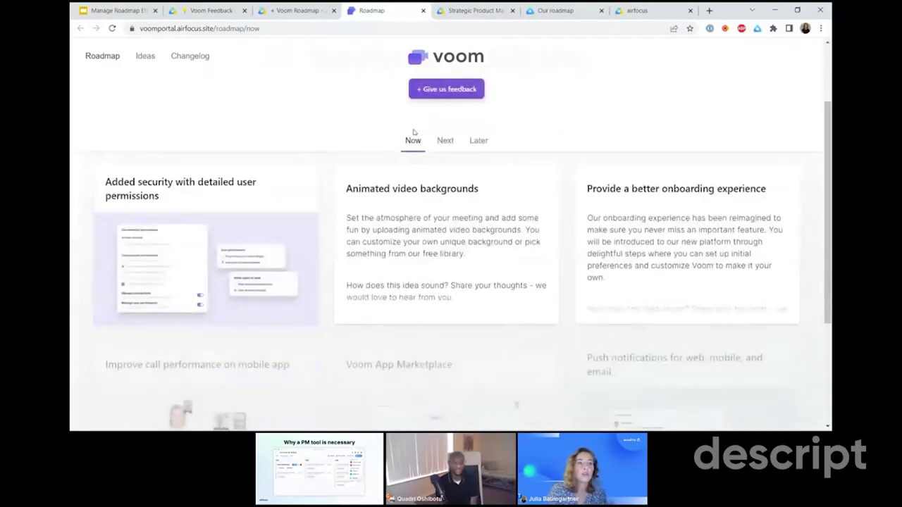
click(444, 140)
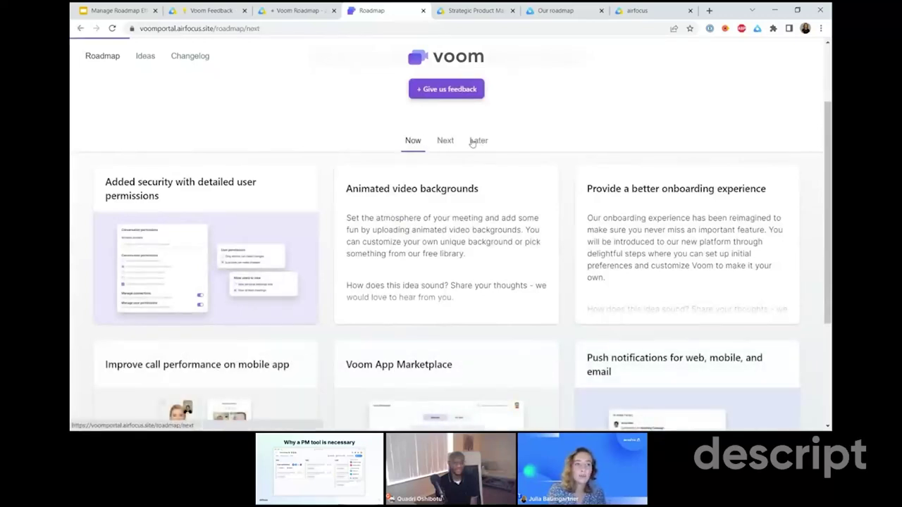
click(478, 141)
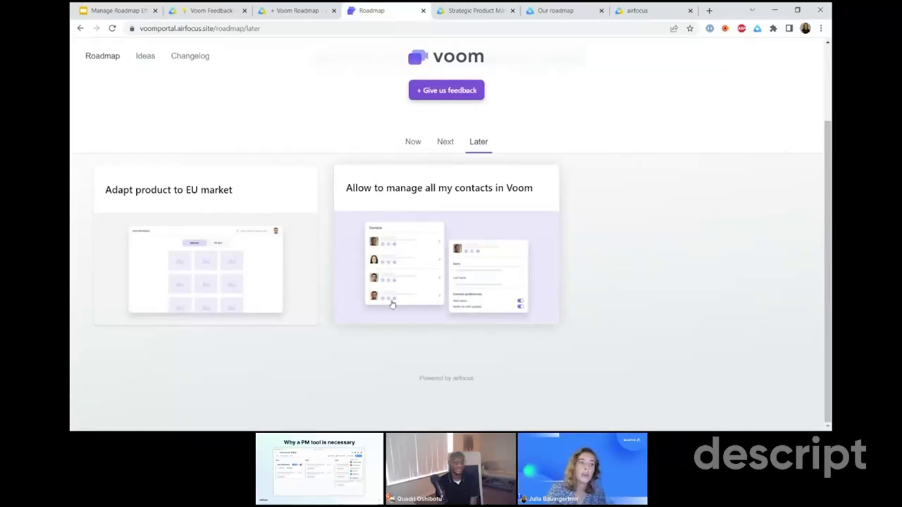
- Return to Voom Roadmap and open the Voom Portal's settings to view its page configuration
click(296, 10)
click(115, 263)
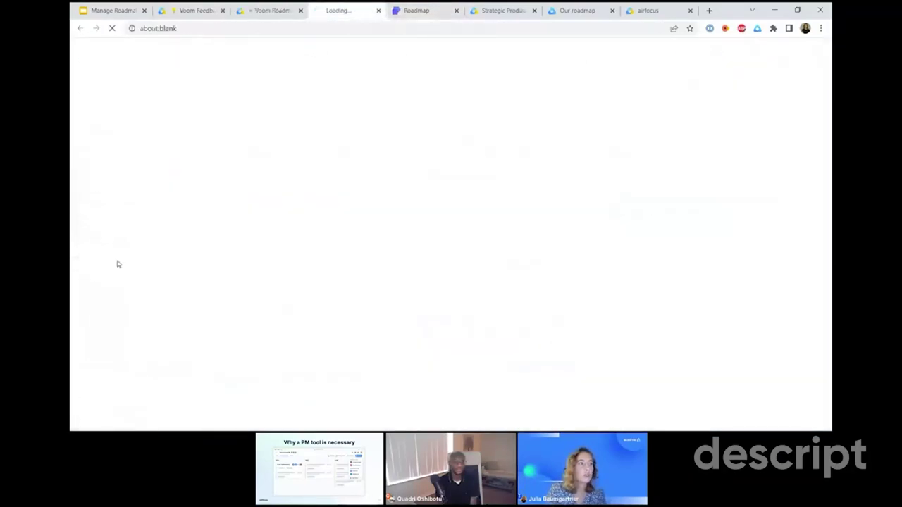
click(378, 11)
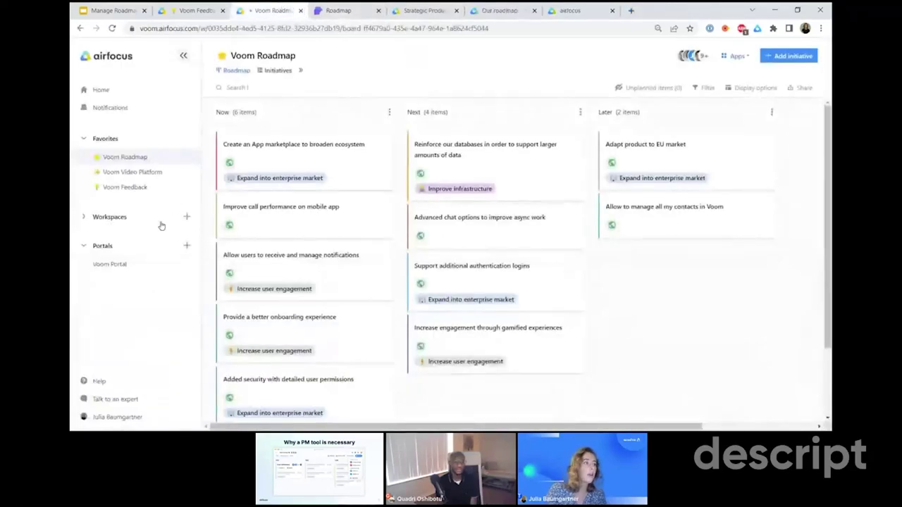
click(187, 265)
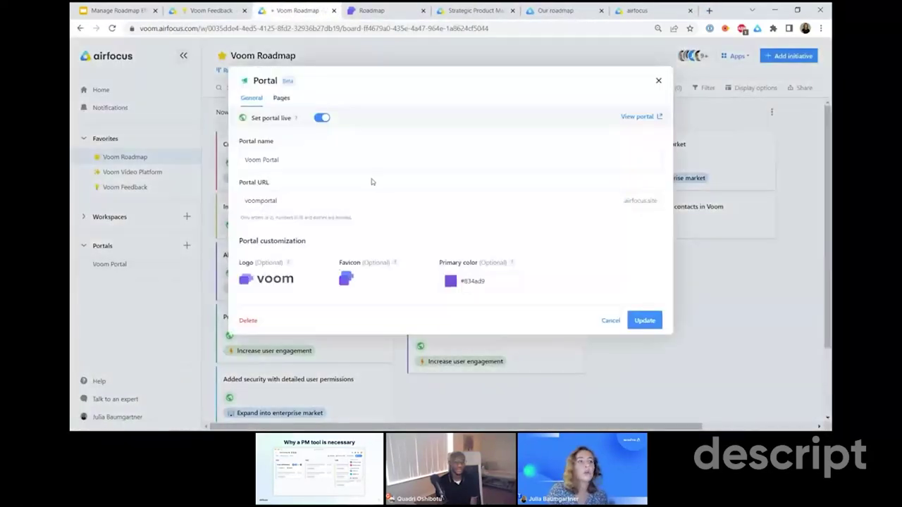
click(286, 99)
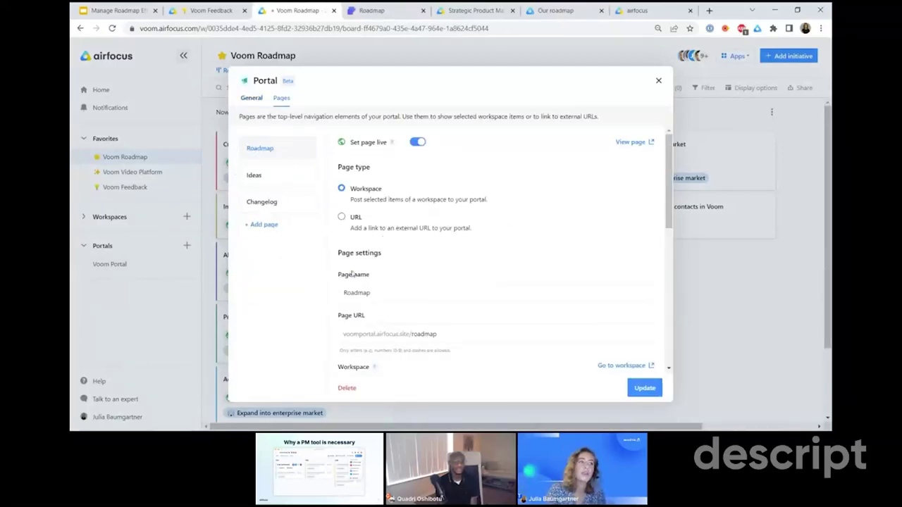
- Switch back to the public Voom Portal and view the Now items, the Ideas page and the Roadmap page
click(369, 11)
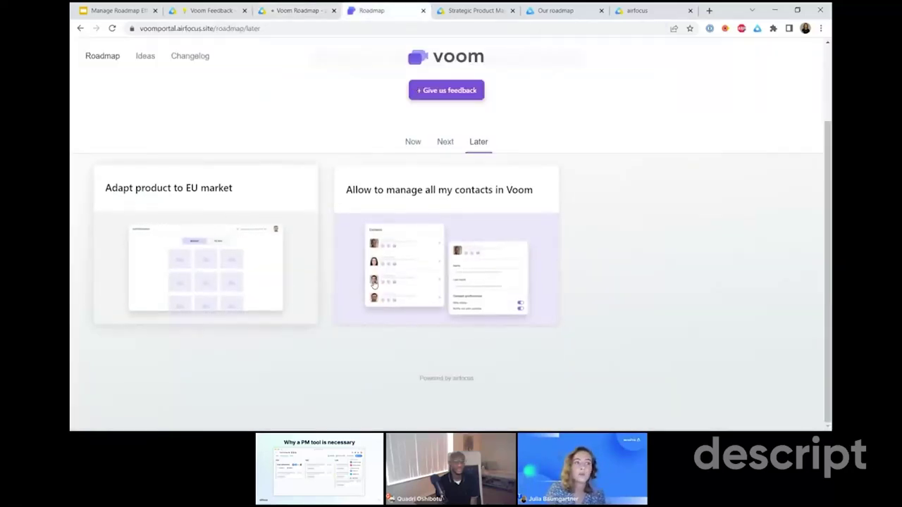
click(410, 142)
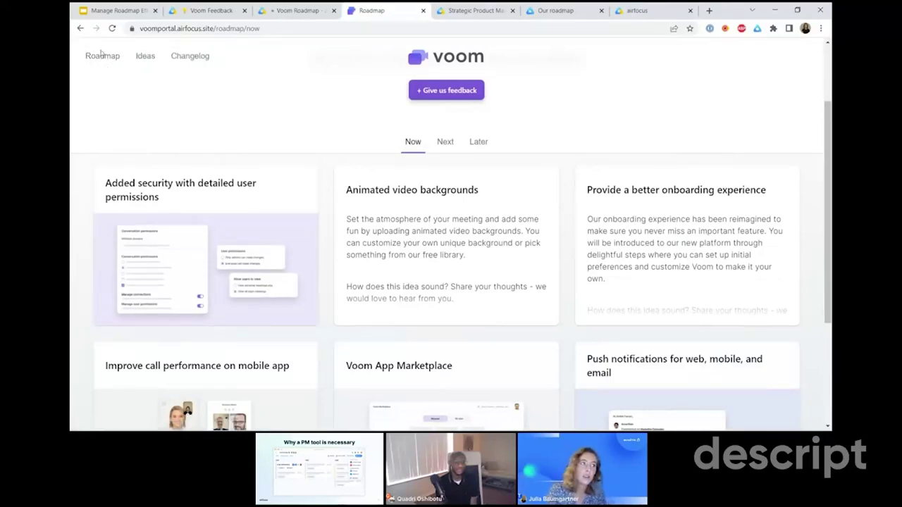
click(145, 57)
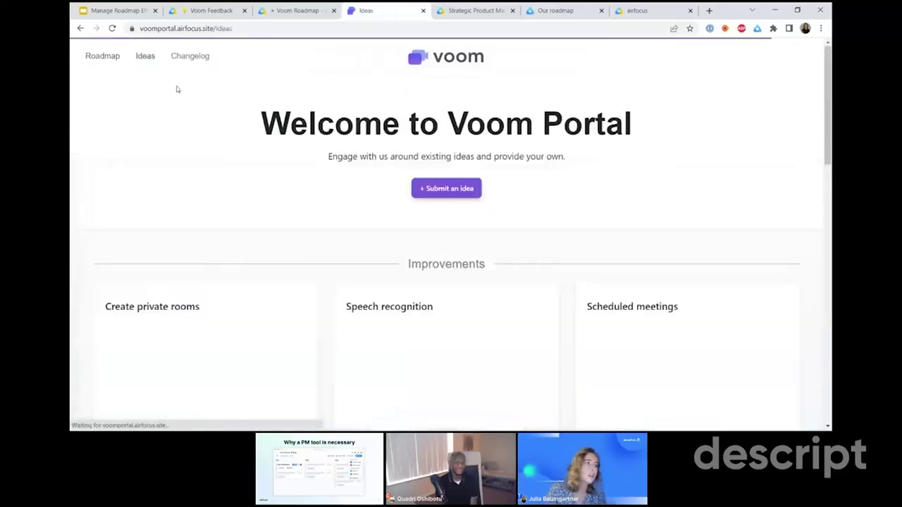
click(91, 57)
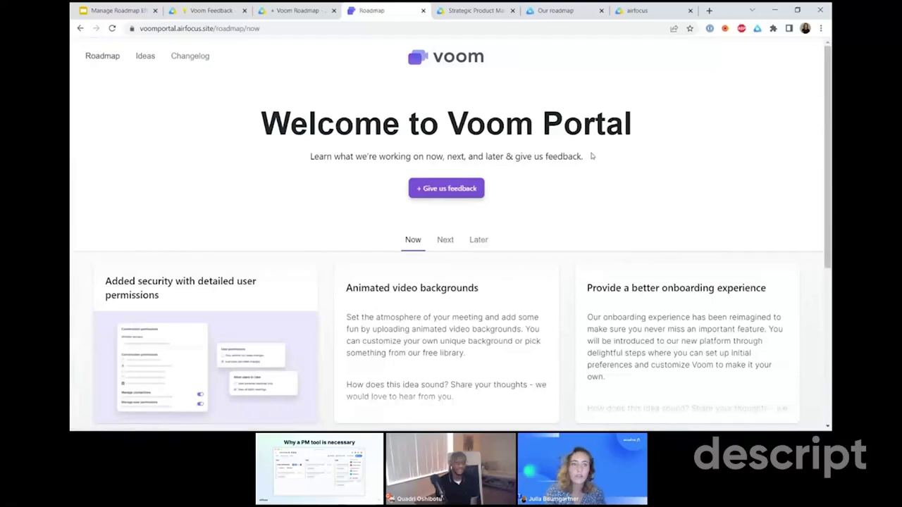